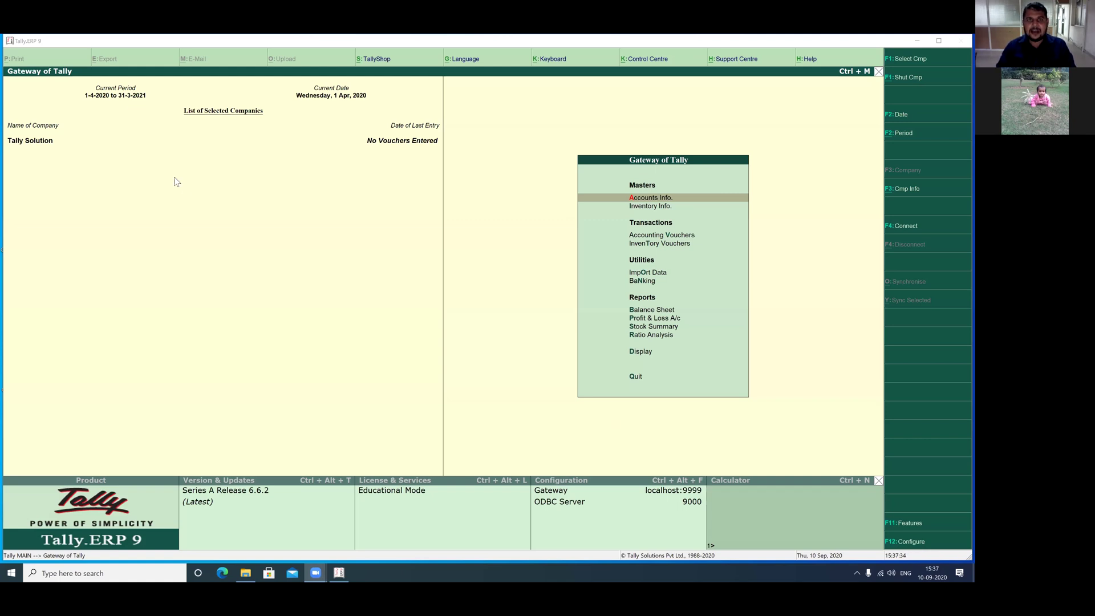
{"action": "left_click", "coordinate": [220, 254]}
{"action": "type", "text": "f11"}
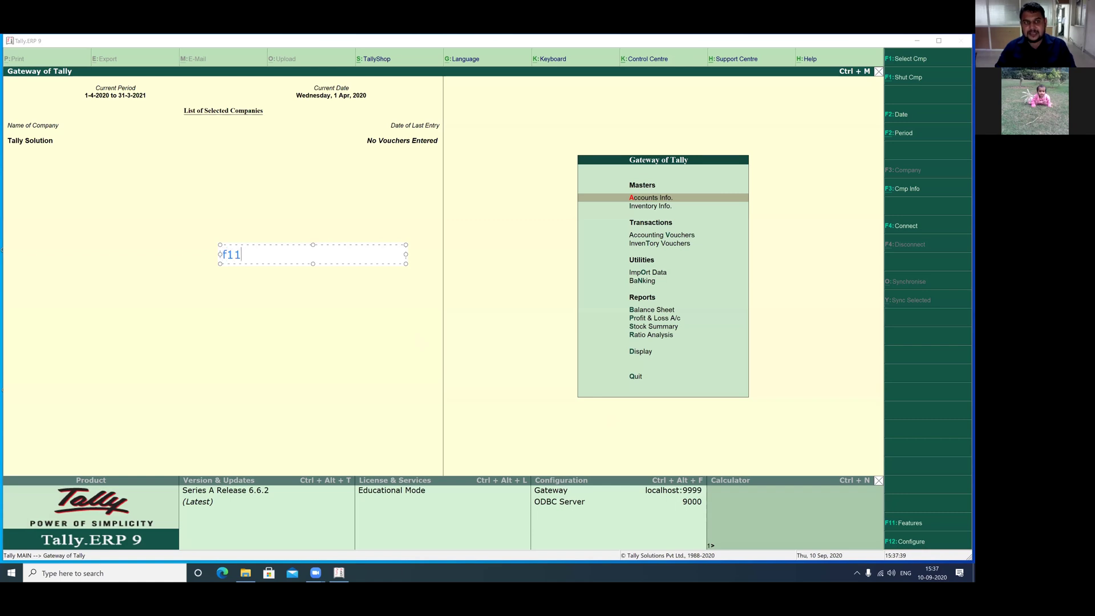
{"action": "left_click", "coordinate": [268, 249]}
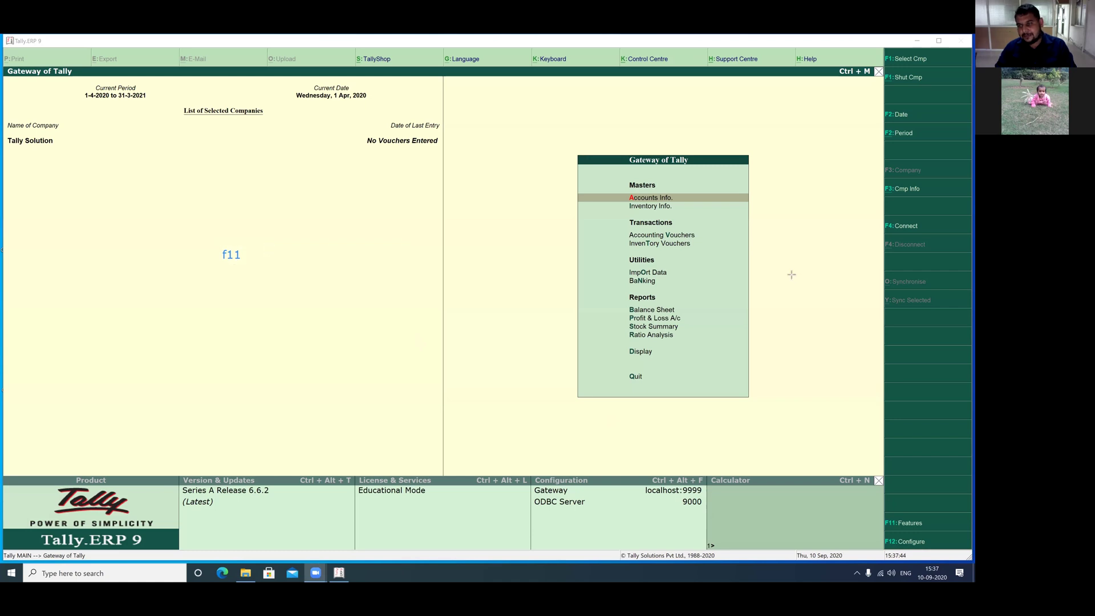
{"action": "mouse_move", "coordinate": [790, 273]}
{"action": "left_mouse_down"}
{"action": "mouse_move", "coordinate": [881, 467]}
{"action": "mouse_move", "coordinate": [889, 510]}
{"action": "left_mouse_up"}
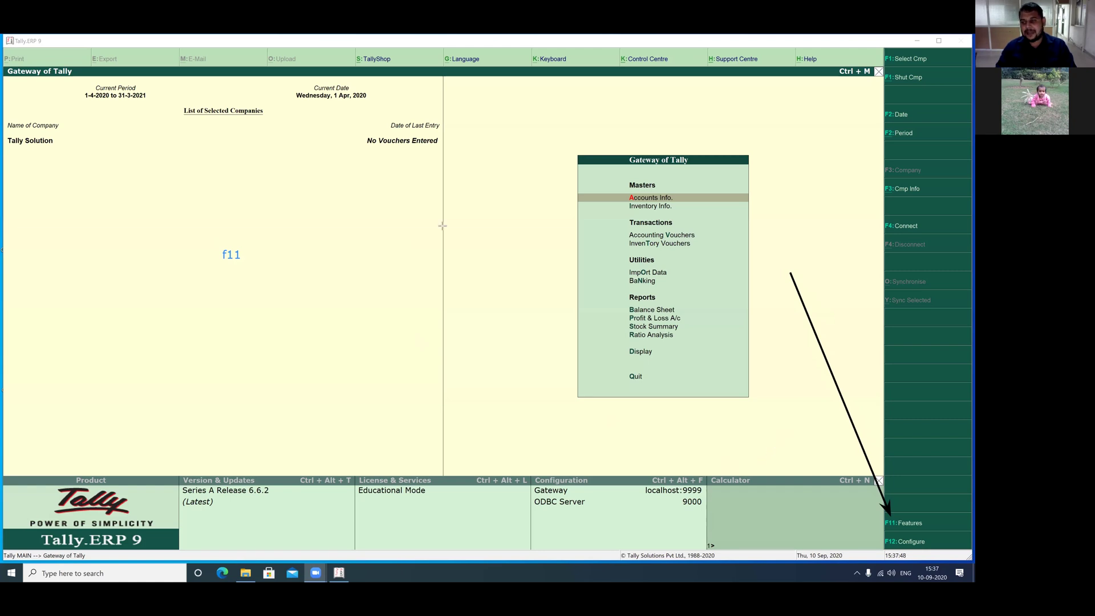
Open the Company Features settings for Tally Solution
{"action": "key", "text": "F11"}
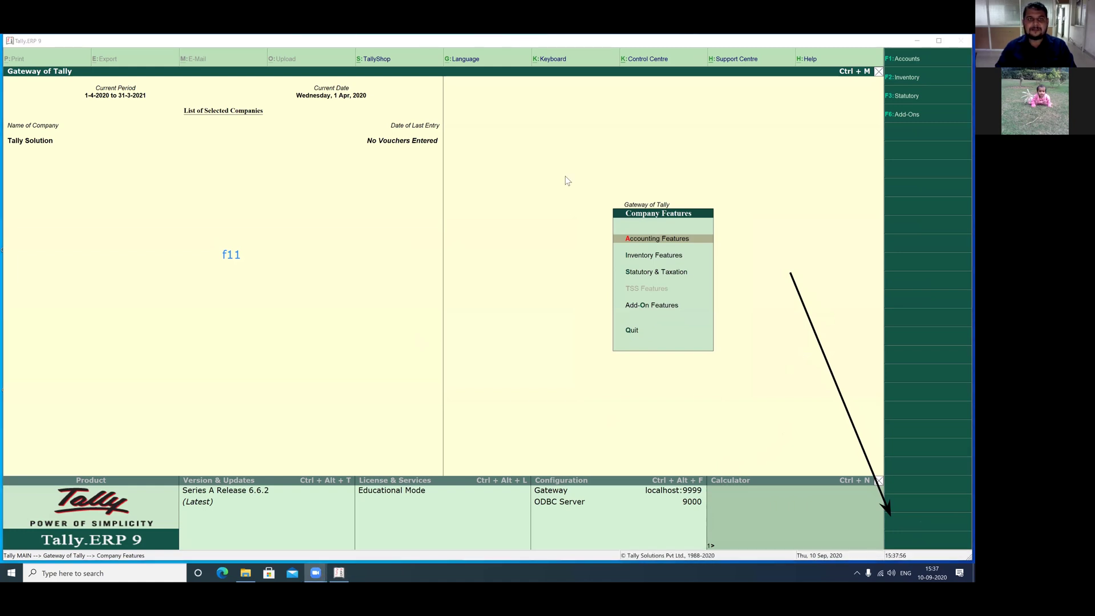
{"action": "left_click", "coordinate": [235, 296]}
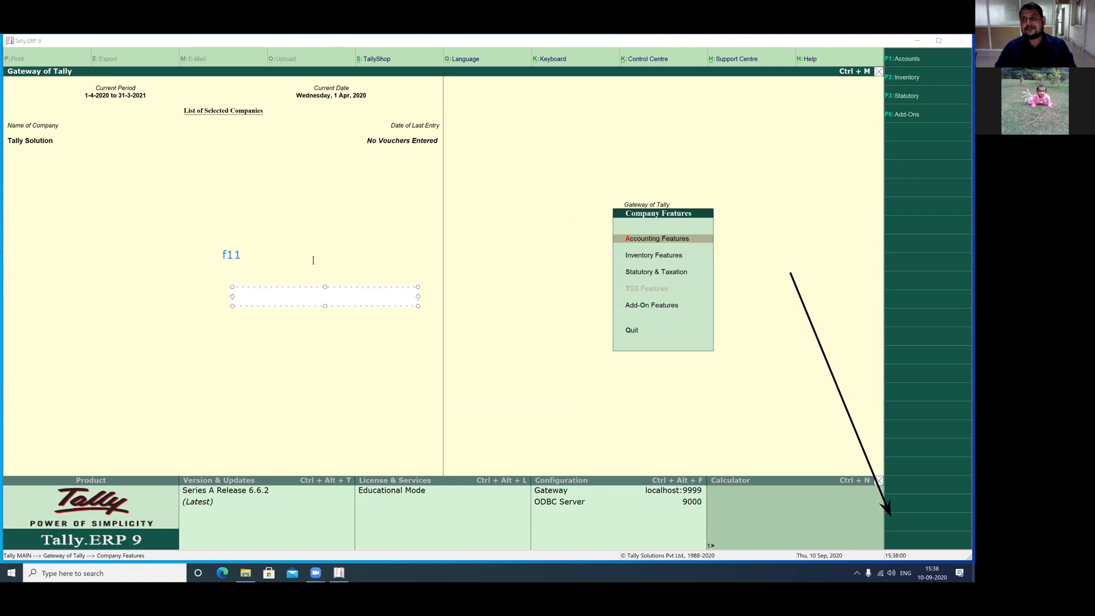
{"action": "type", "text": "f"}
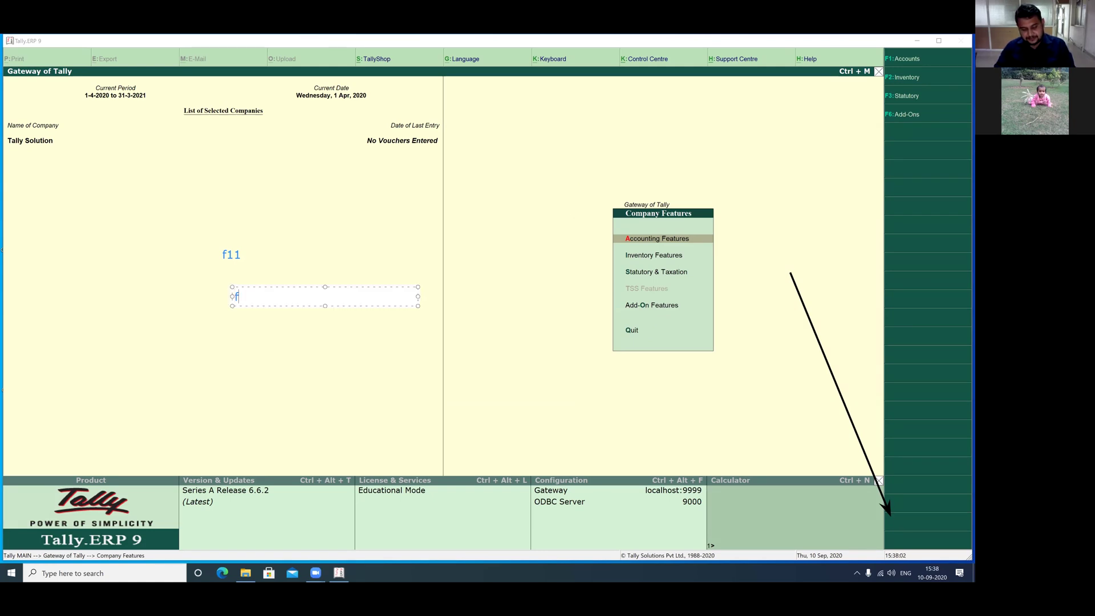
{"action": "type", "text": "3"}
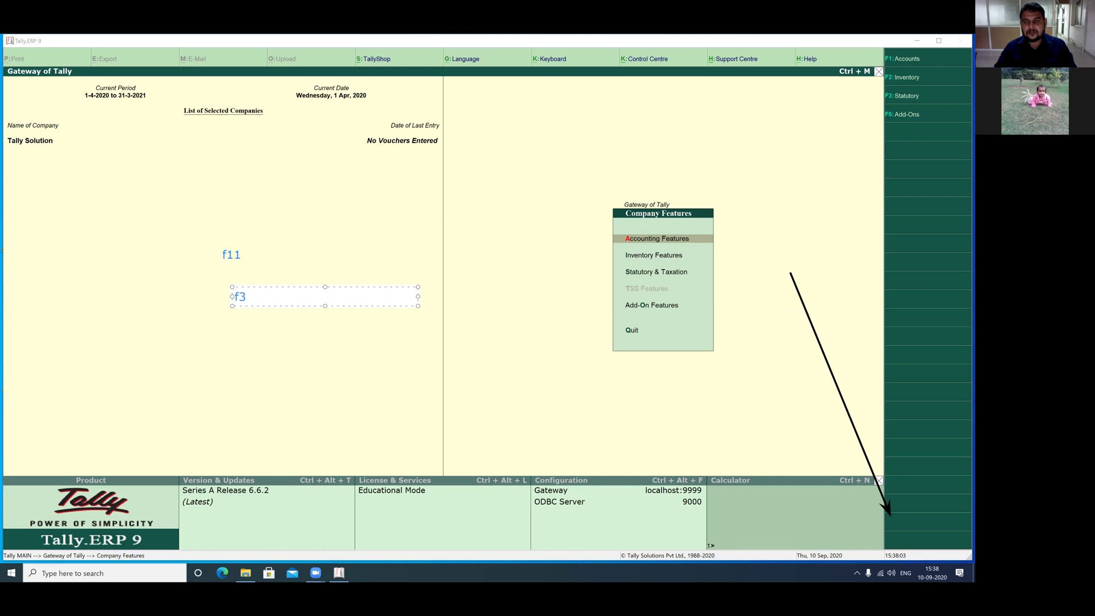
{"action": "left_click", "coordinate": [468, 173]}
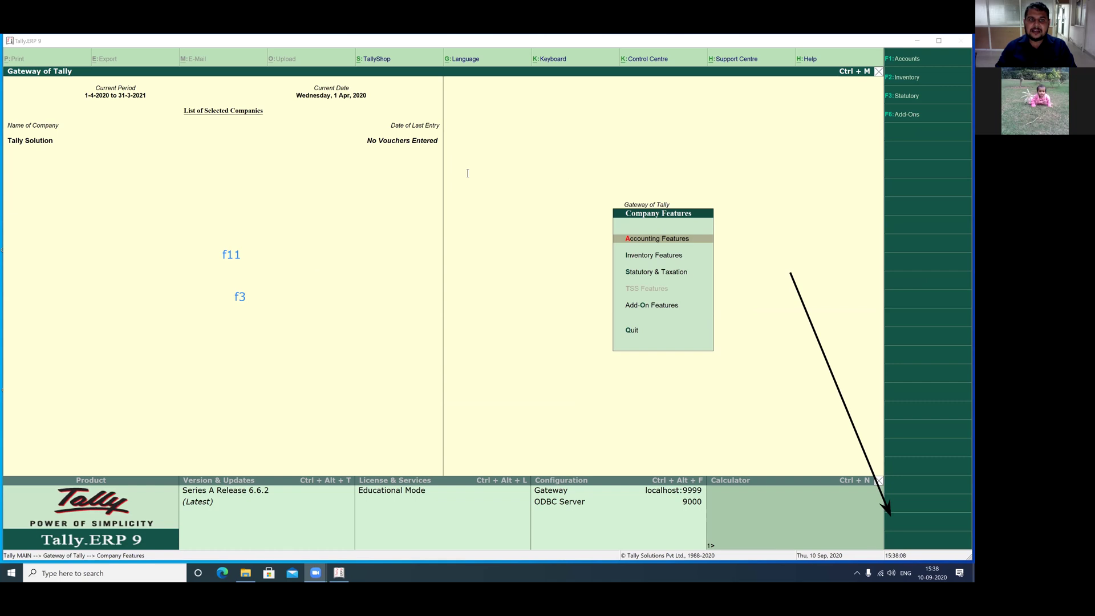
{"action": "left_click_drag", "start_coordinate": [212, 261], "coordinate": [227, 299]}
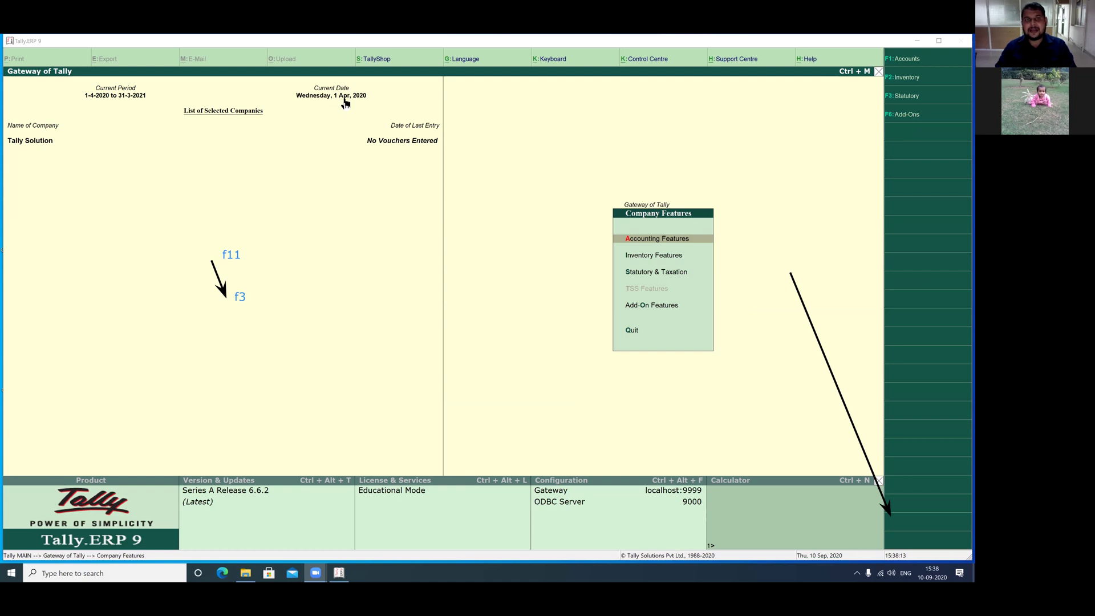
{"action": "left_click_drag", "start_coordinate": [782, 247], "coordinate": [880, 98]}
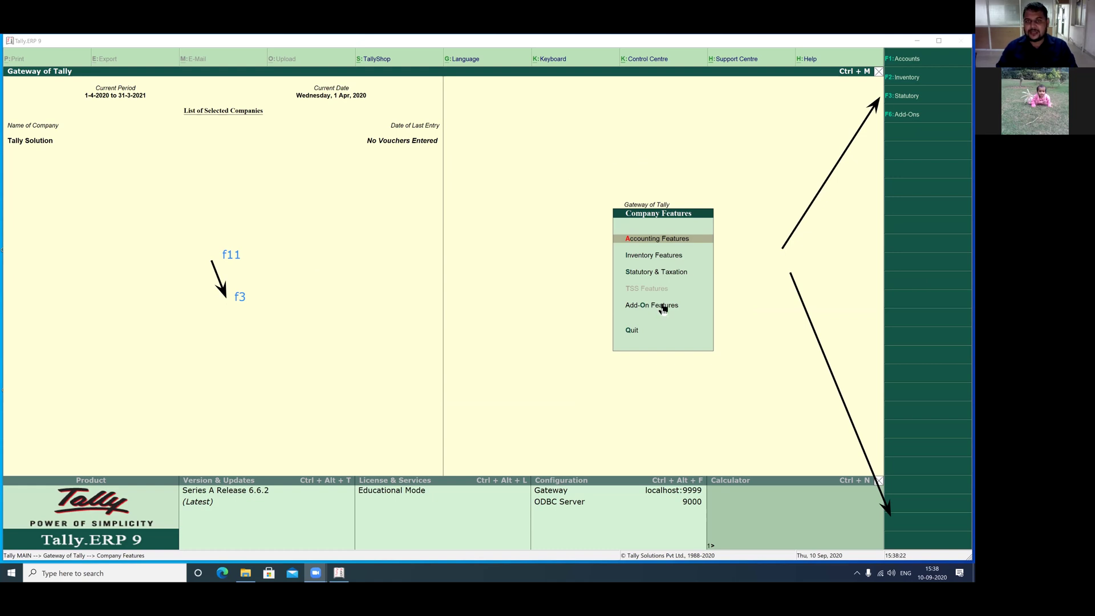
Open the Statutory & Taxation features of the company
{"action": "left_click", "coordinate": [641, 273]}
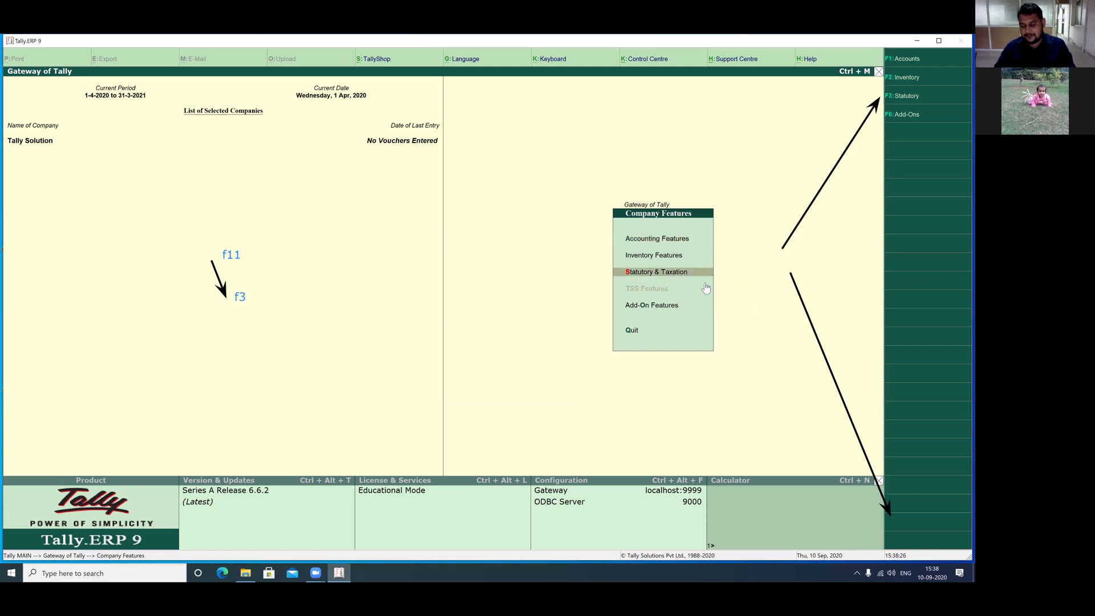
{"action": "key", "text": "Return"}
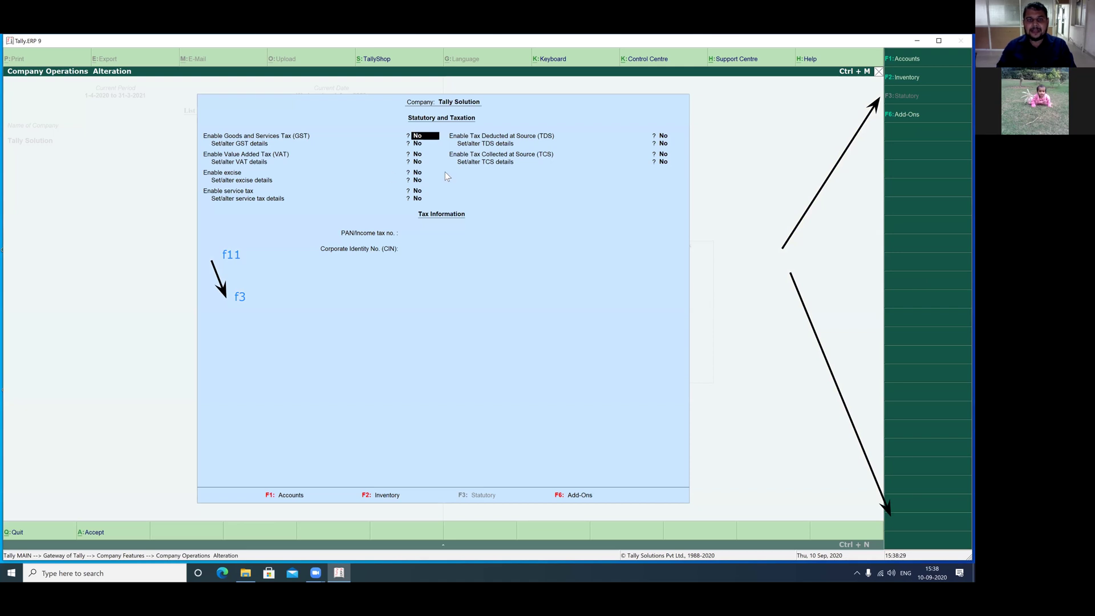
{"action": "left_click", "coordinate": [592, 75]}
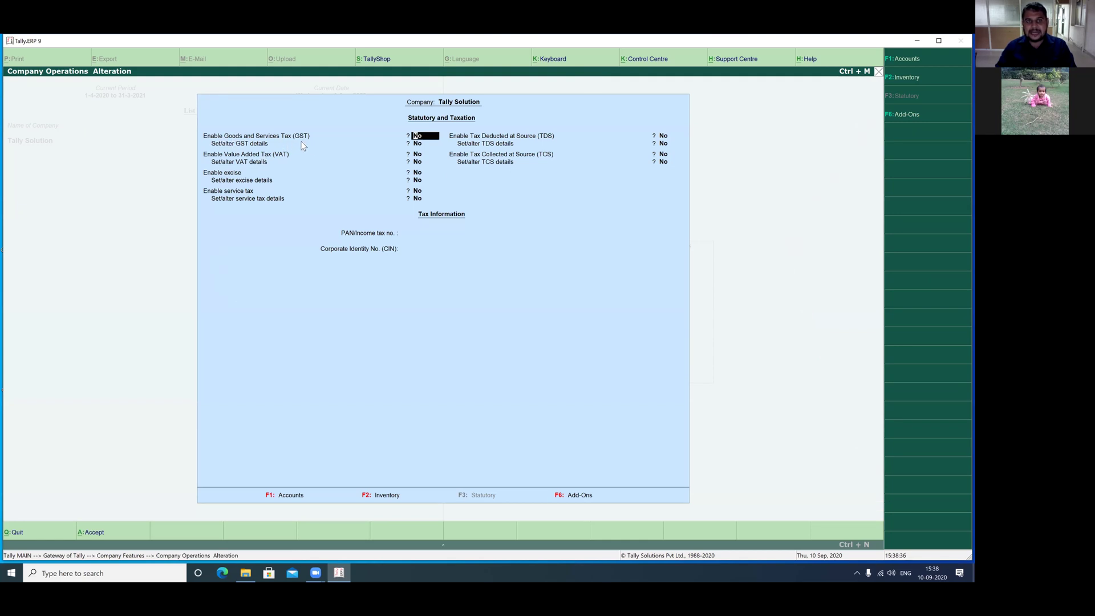
Enable Goods and Services Tax (GST) and set "Set/alter GST details" to Yes to open the company's GST details
{"action": "type", "text": "y"}
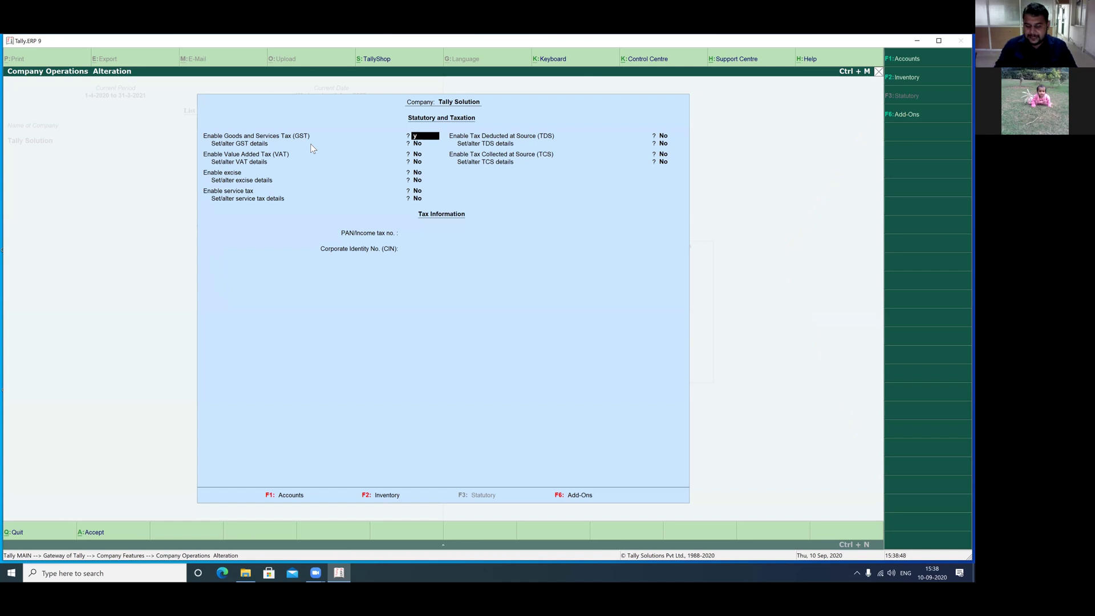
{"action": "key", "text": "Return"}
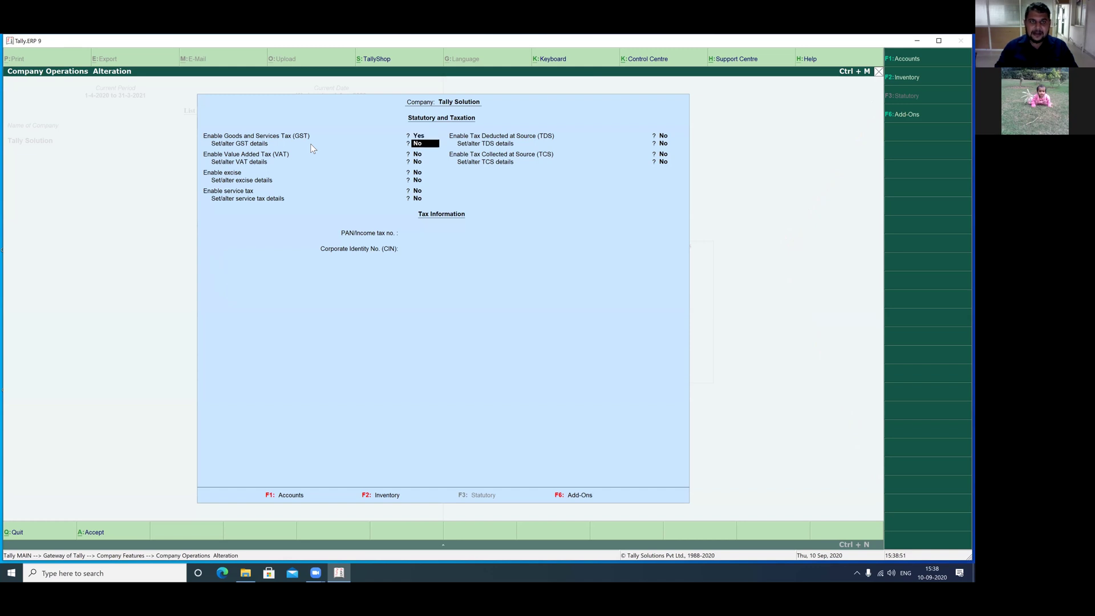
{"action": "key", "text": "Return"}
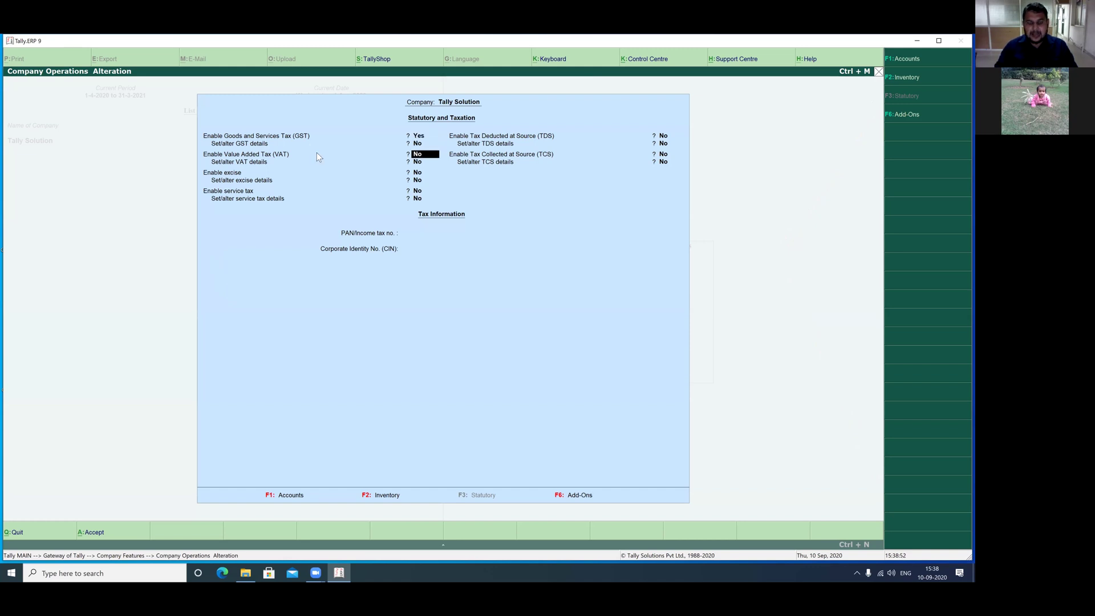
{"action": "key", "text": "Up"}
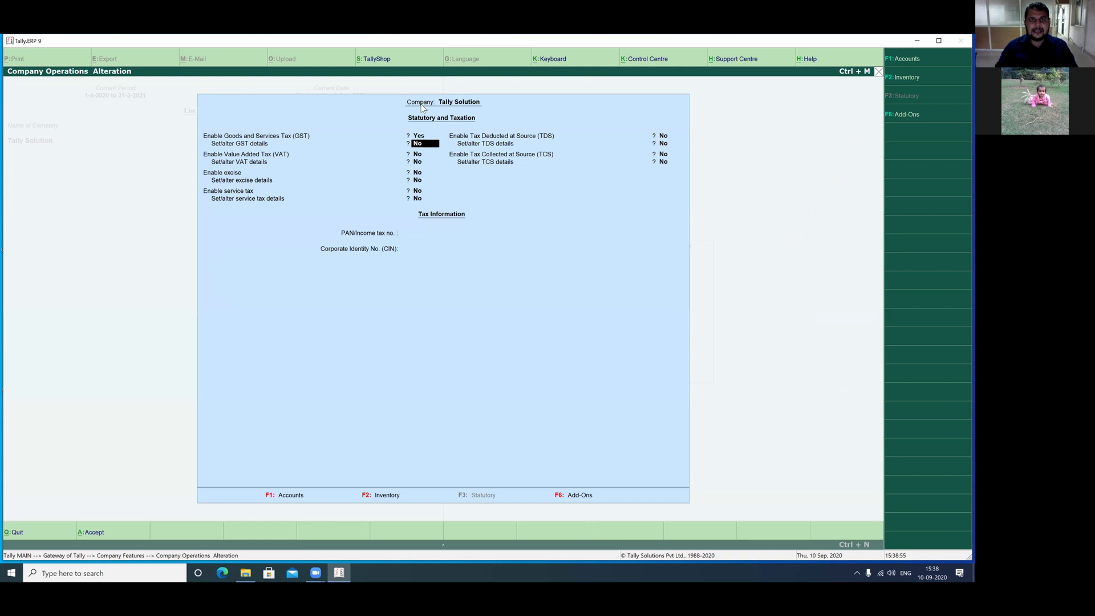
{"action": "mouse_move", "coordinate": [191, 120]}
{"action": "left_mouse_down"}
{"action": "mouse_move", "coordinate": [249, 148]}
{"action": "mouse_move", "coordinate": [455, 159]}
{"action": "mouse_move", "coordinate": [451, 150]}
{"action": "left_mouse_up"}
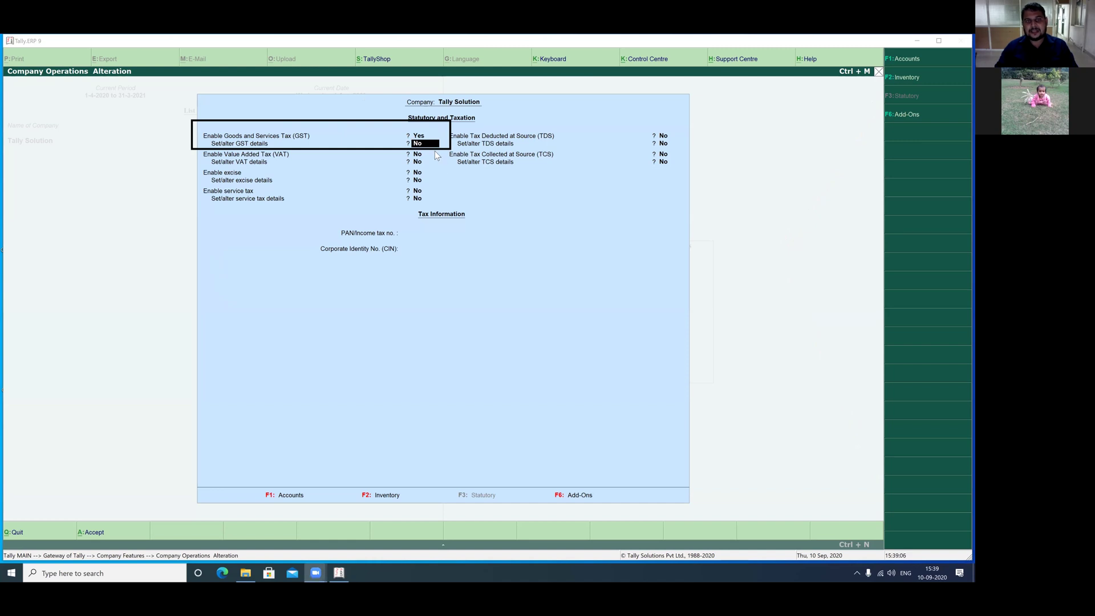
{"action": "left_click", "coordinate": [351, 103]}
{"action": "type", "text": "y"}
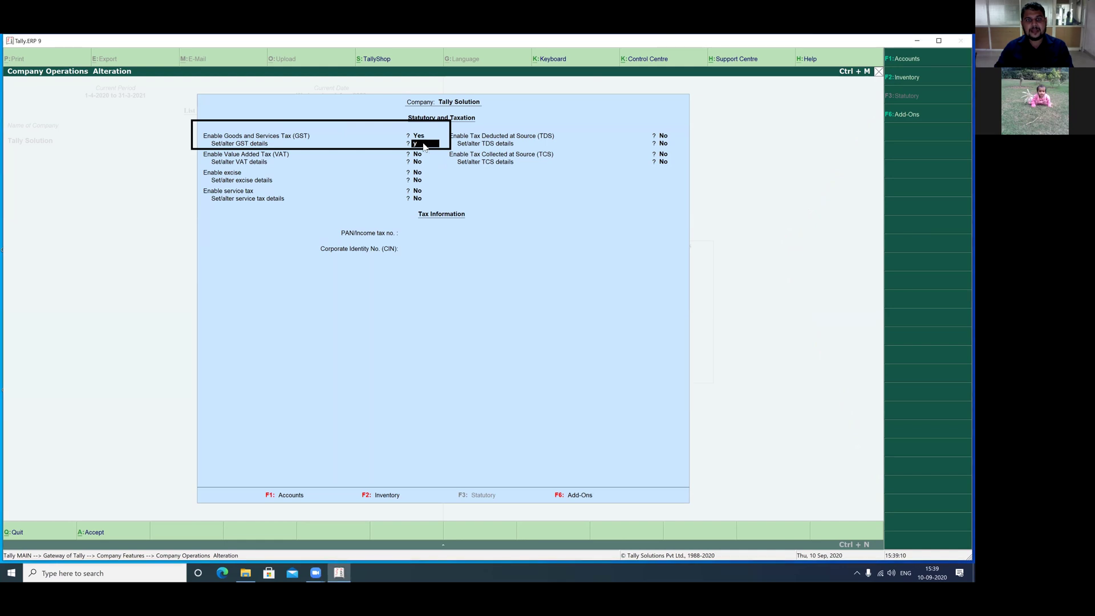
{"action": "key", "text": "Return"}
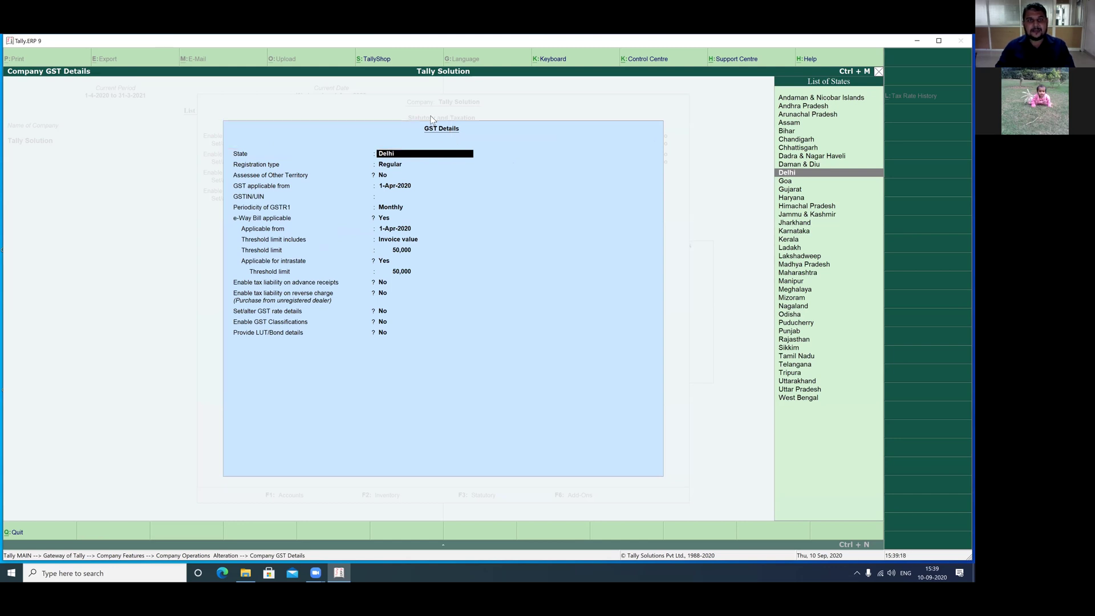
{"action": "left_click_drag", "start_coordinate": [482, 153], "coordinate": [529, 137]}
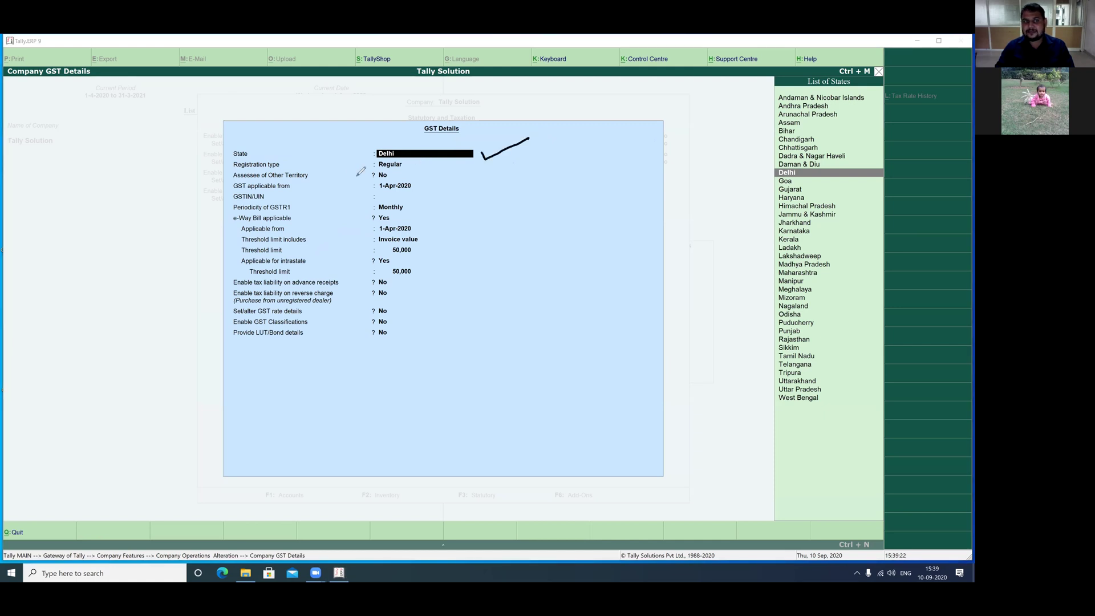
{"action": "left_click_drag", "start_coordinate": [379, 170], "coordinate": [413, 168]}
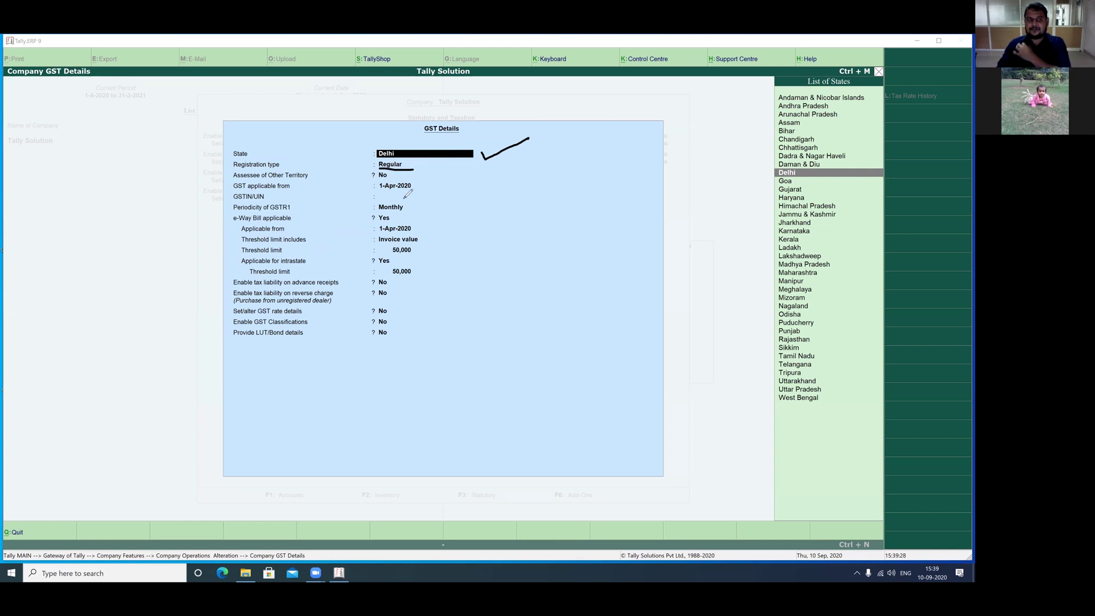
{"action": "left_click_drag", "start_coordinate": [419, 186], "coordinate": [466, 186]}
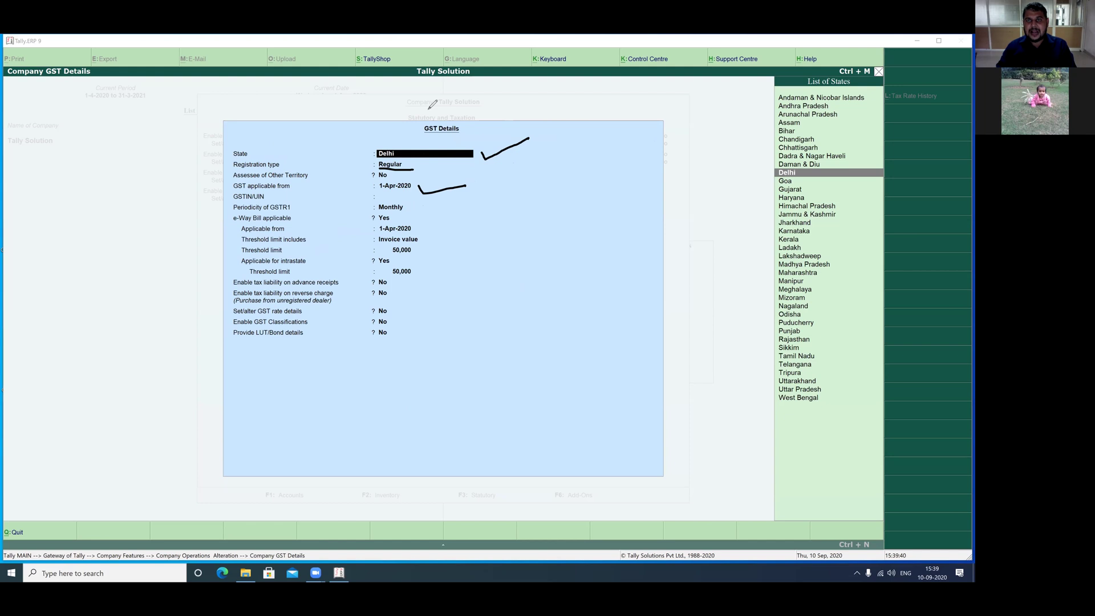
{"action": "left_click", "coordinate": [605, 119]}
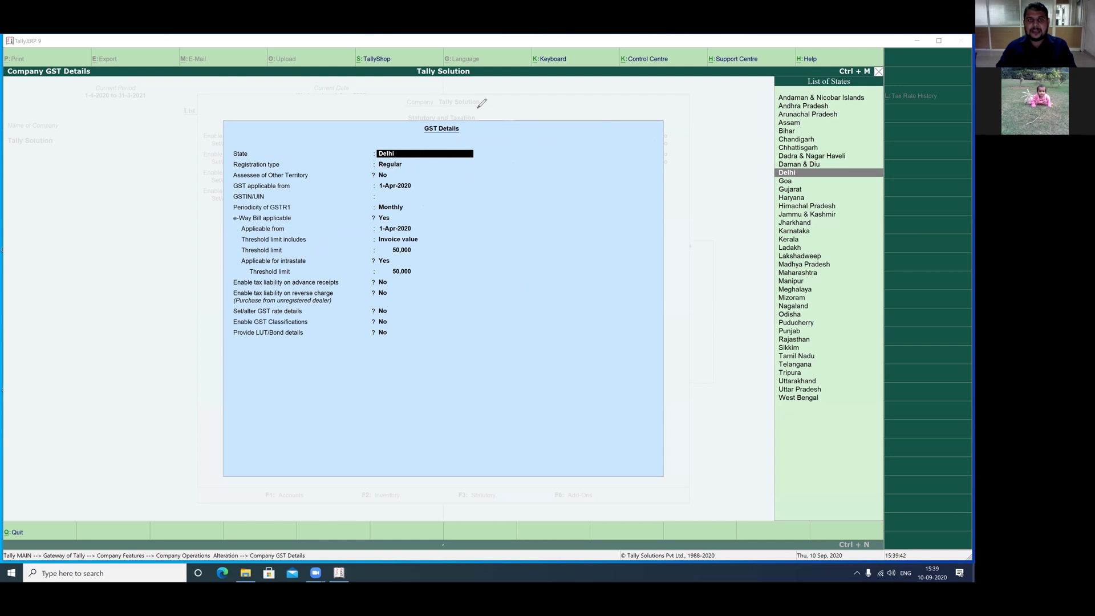
{"action": "left_click_drag", "start_coordinate": [363, 191], "coordinate": [477, 202]}
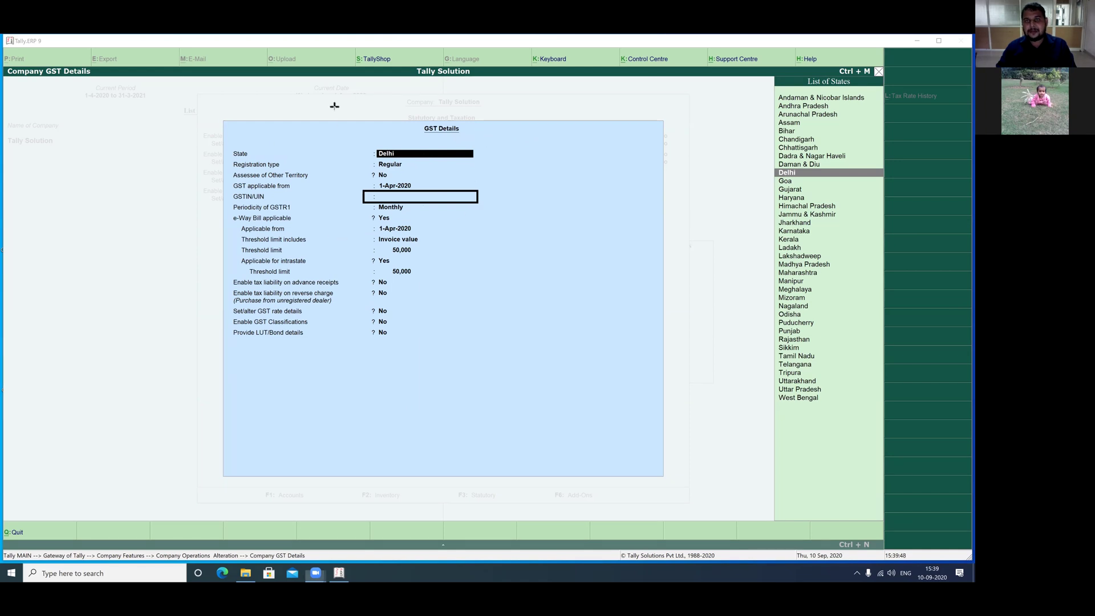
Enter the company's GSTIN/UIN in the GST details and accept Monthly as the periodicity of GSTR1
{"action": "left_click", "coordinate": [608, 97]}
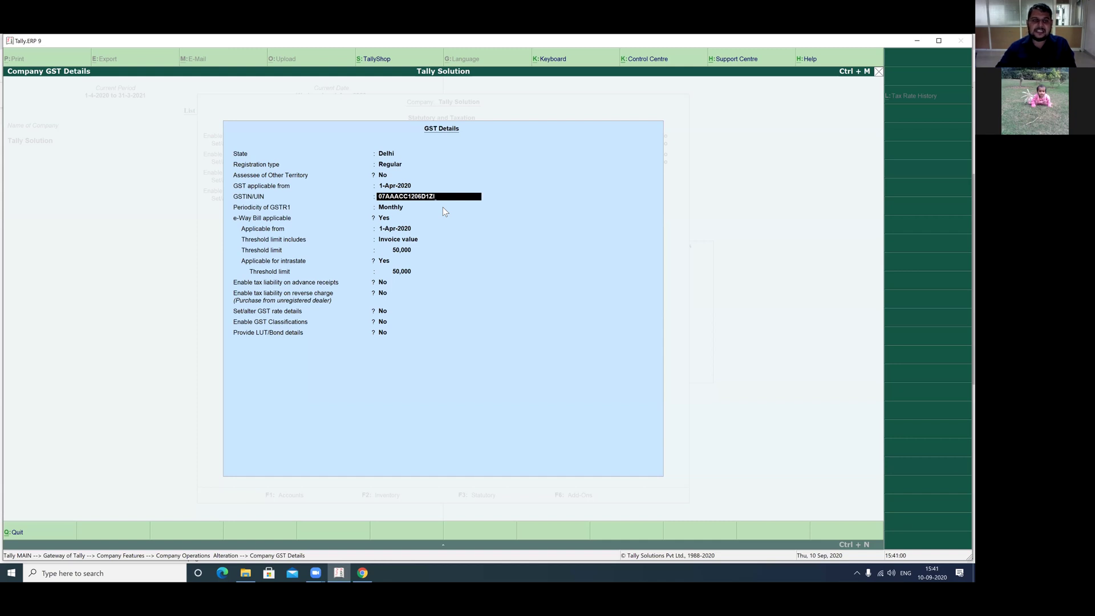
{"action": "key", "text": "Return"}
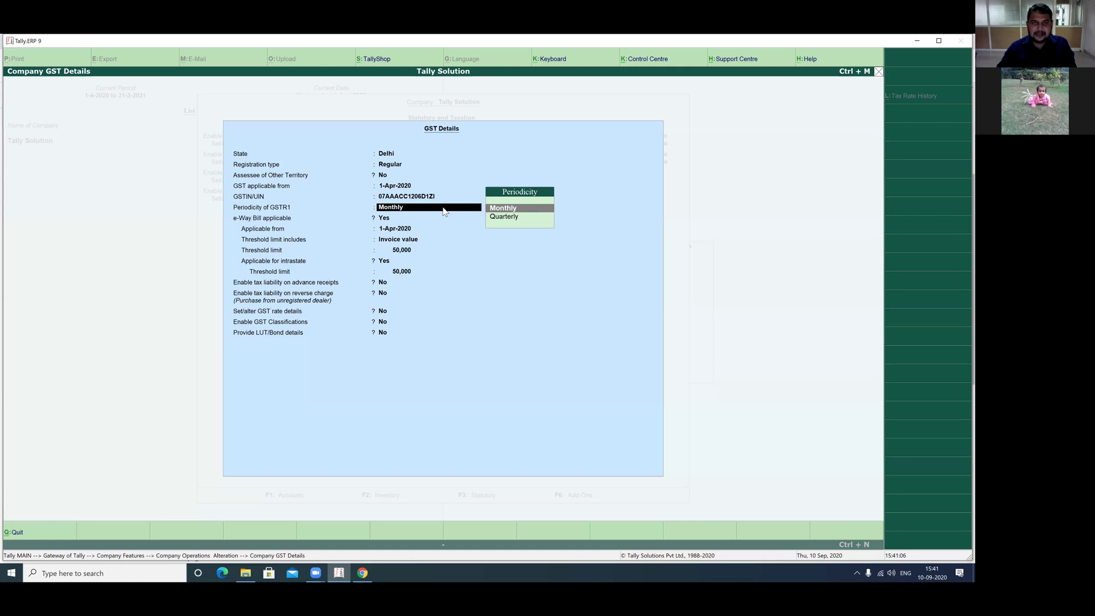
{"action": "key", "text": "Return"}
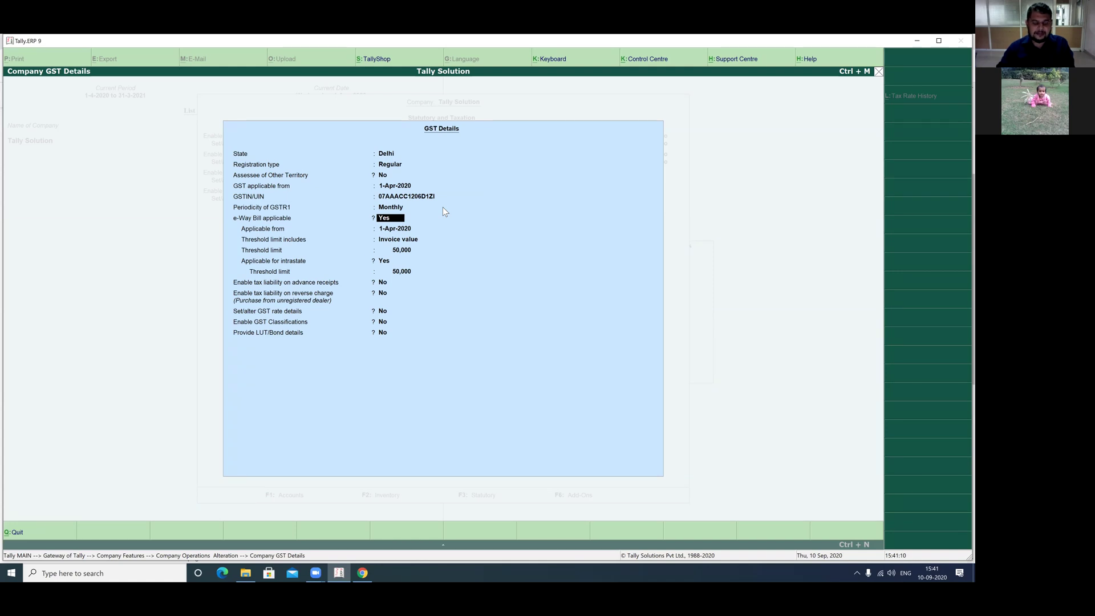
Set e-Way Bill applicable and the tax liability options for advance receipts and reverse charge to No
{"action": "type", "text": "n"}
{"action": "key", "text": "Return"}
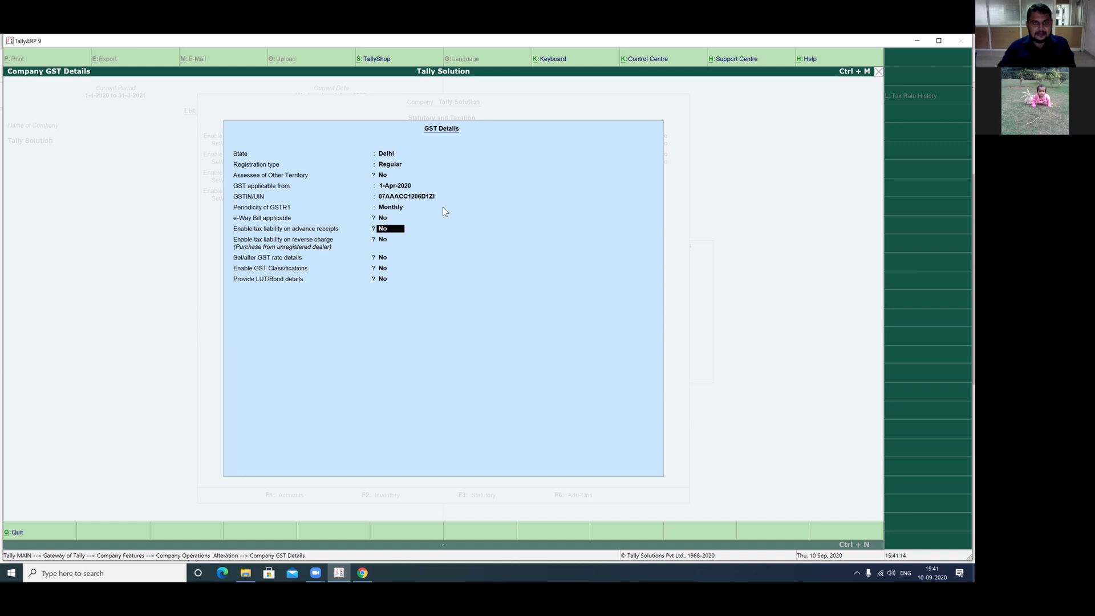
{"action": "type", "text": "n"}
{"action": "key", "text": "Return"}
{"action": "type", "text": "n"}
{"action": "key", "text": "Return"}
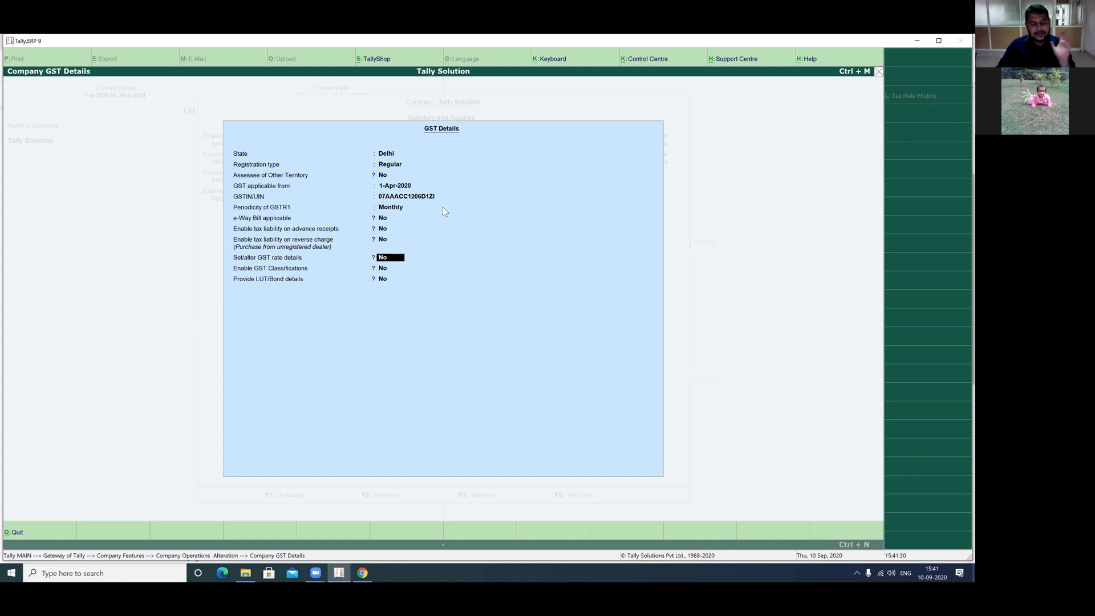
Set "Set/alter GST rate details" to Yes and enter Computer as the description and 6655 as the HSN/SAC
{"action": "type", "text": "y"}
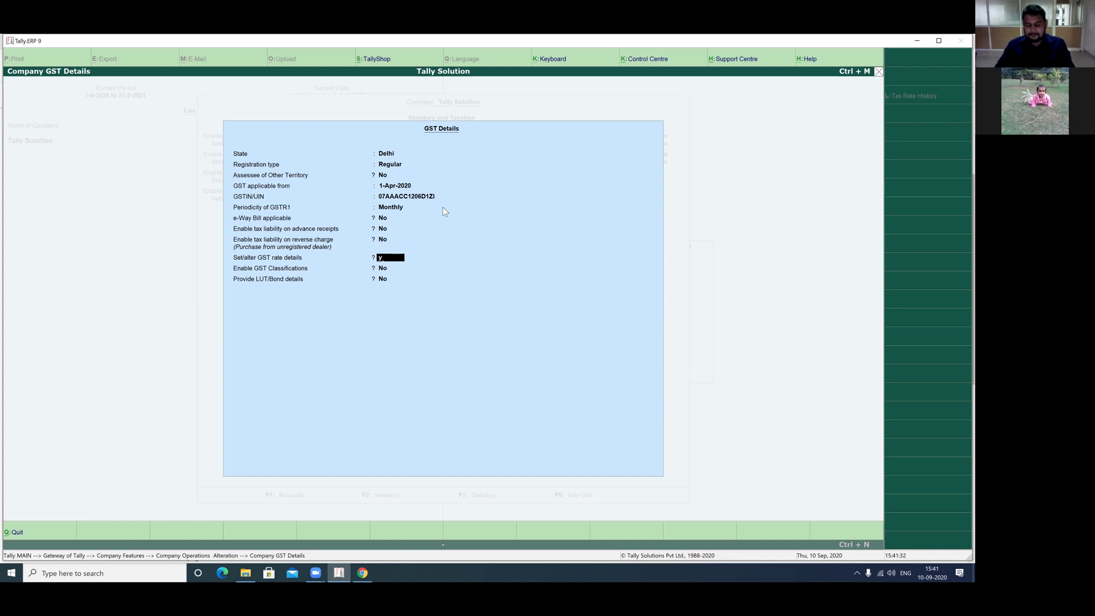
{"action": "key", "text": "Return"}
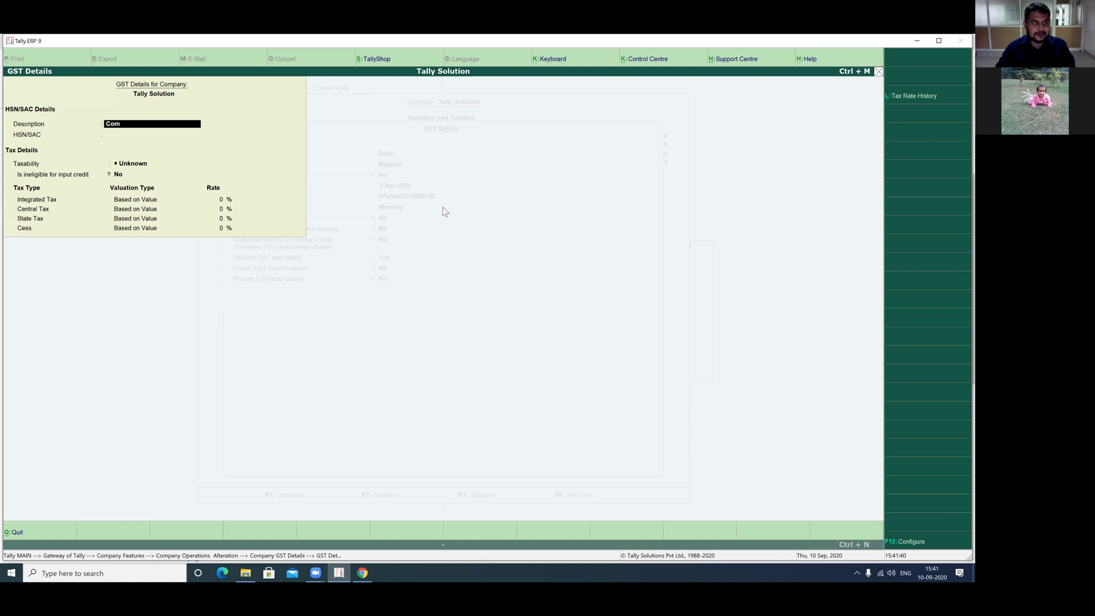
{"action": "type", "text": "puter"}
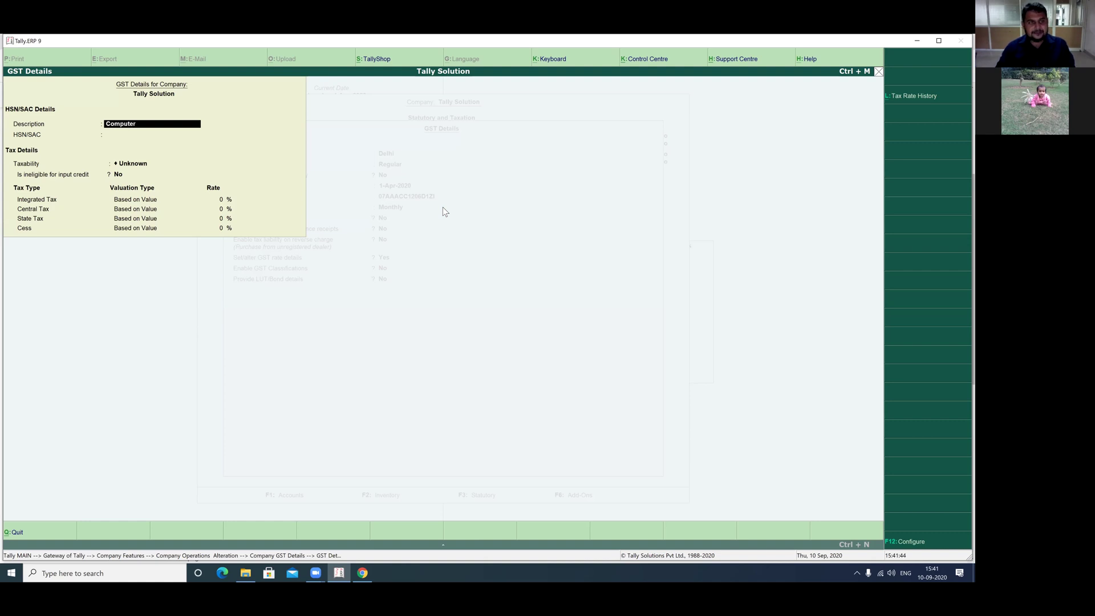
{"action": "key", "text": "Return"}
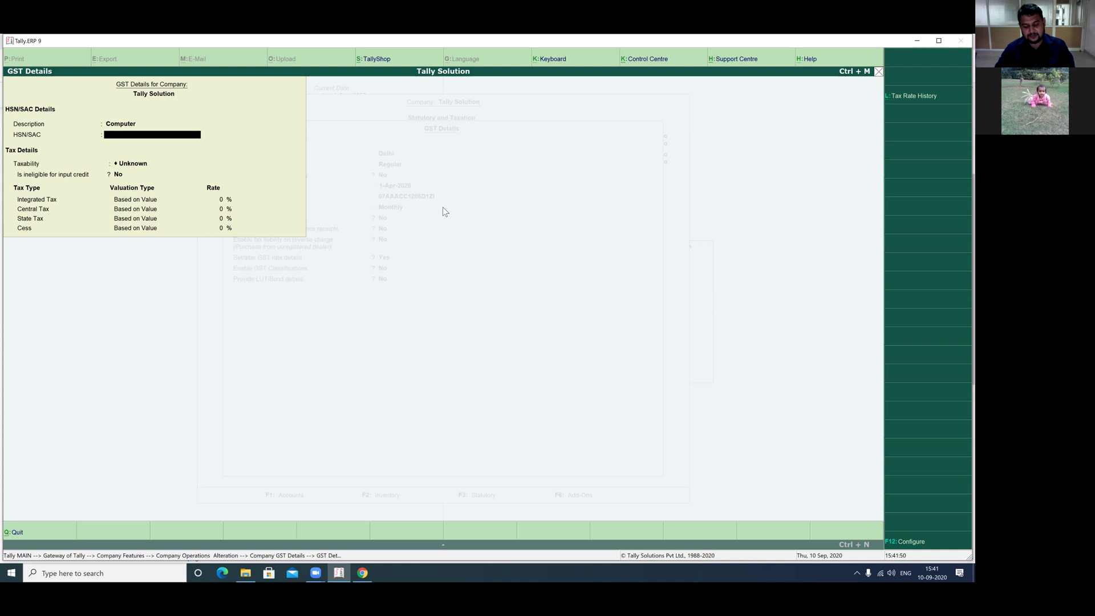
{"action": "type", "text": "6655"}
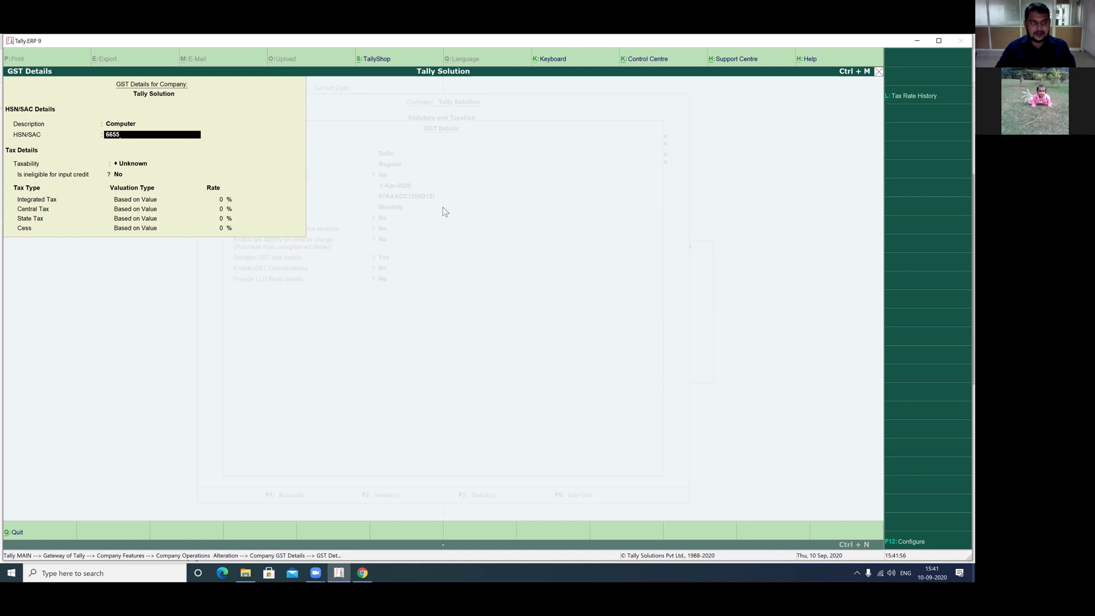
{"action": "key", "text": "Return"}
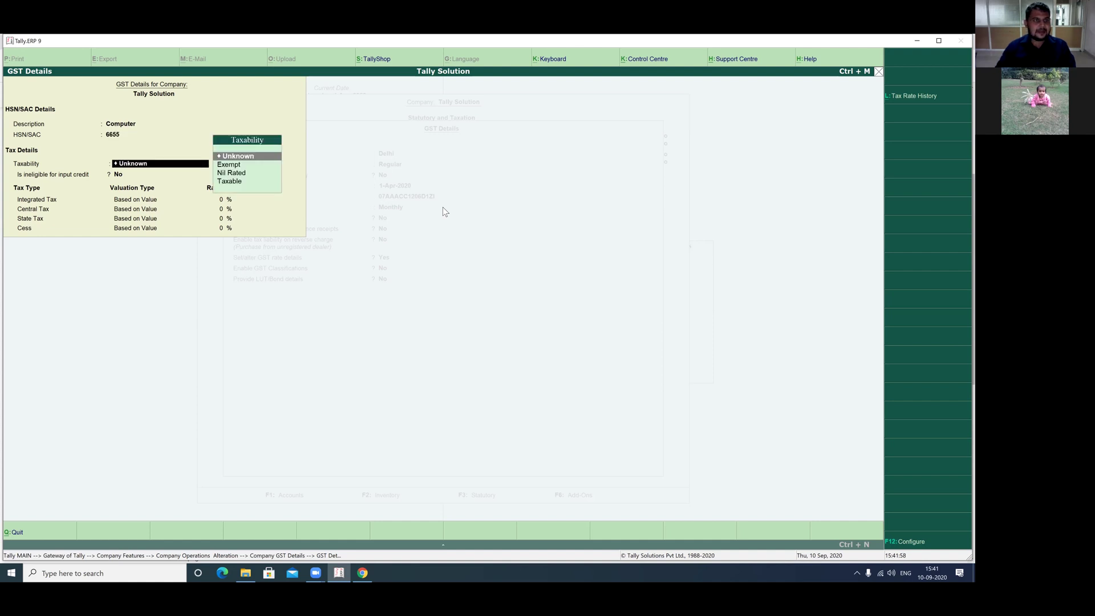
Set the taxability to Taxable and keep "Is ineligible for input credit" at No
{"action": "key", "text": "Down"}
{"action": "key", "text": "Down"}
{"action": "key", "text": "Down"}
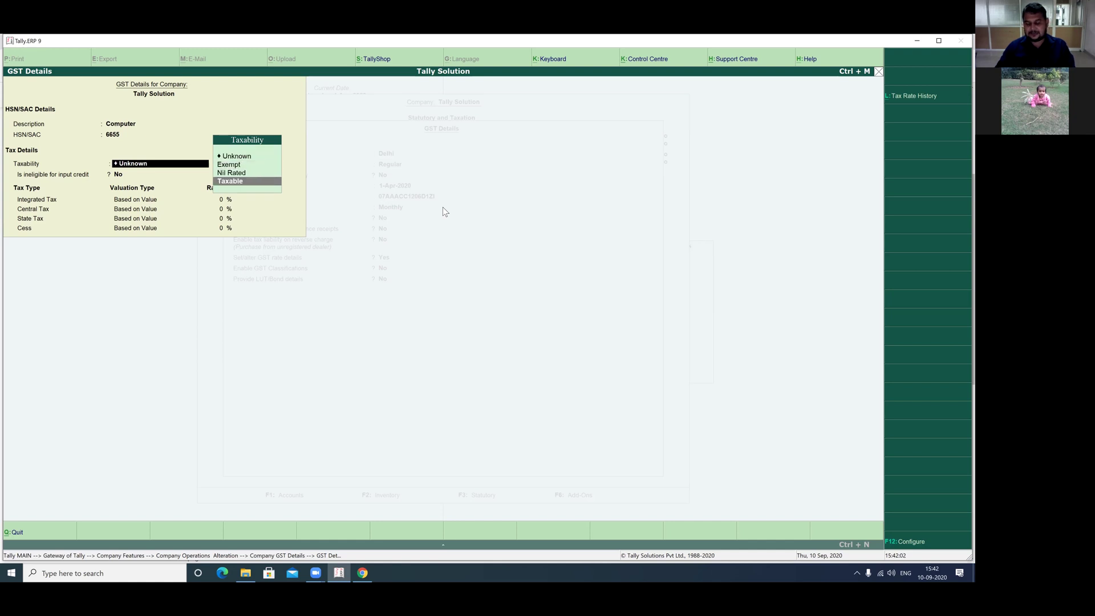
{"action": "key", "text": "Return"}
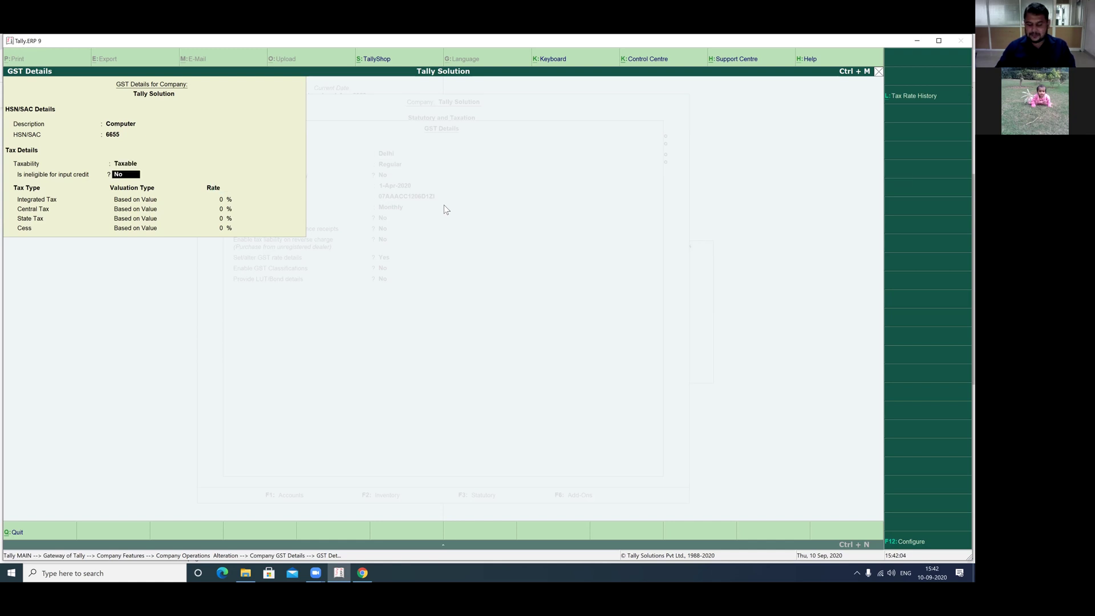
{"action": "key", "text": "Return"}
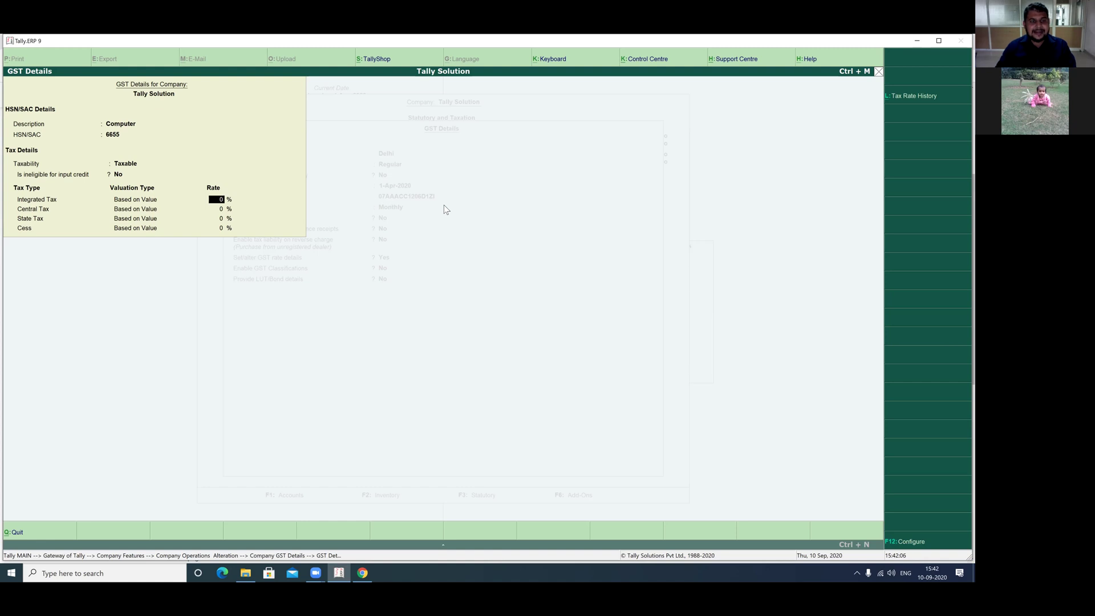
Set the Integrated Tax rate to 18% and accept 9% Central Tax, 9% State Tax and 0% Cess
{"action": "type", "text": "18"}
{"action": "key", "text": "Return"}
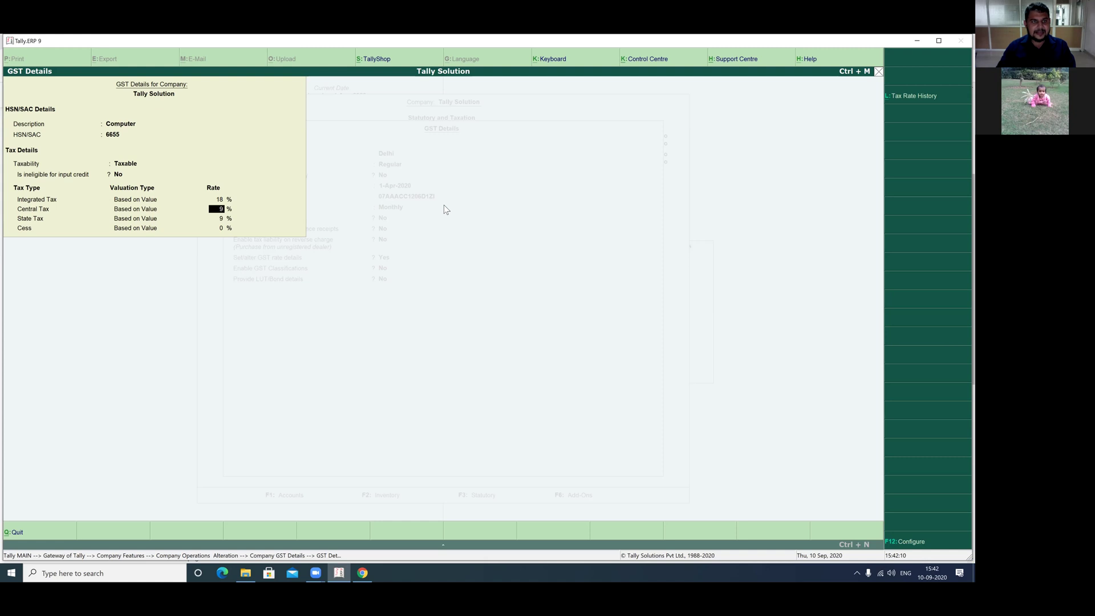
{"action": "key", "text": "Return"}
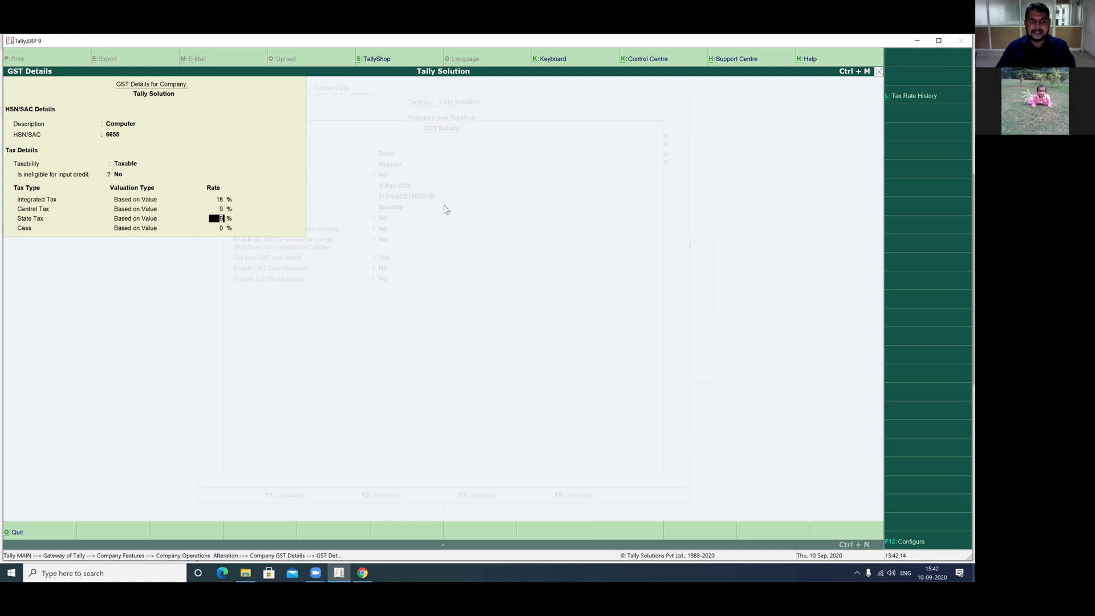
{"action": "key", "text": "Return"}
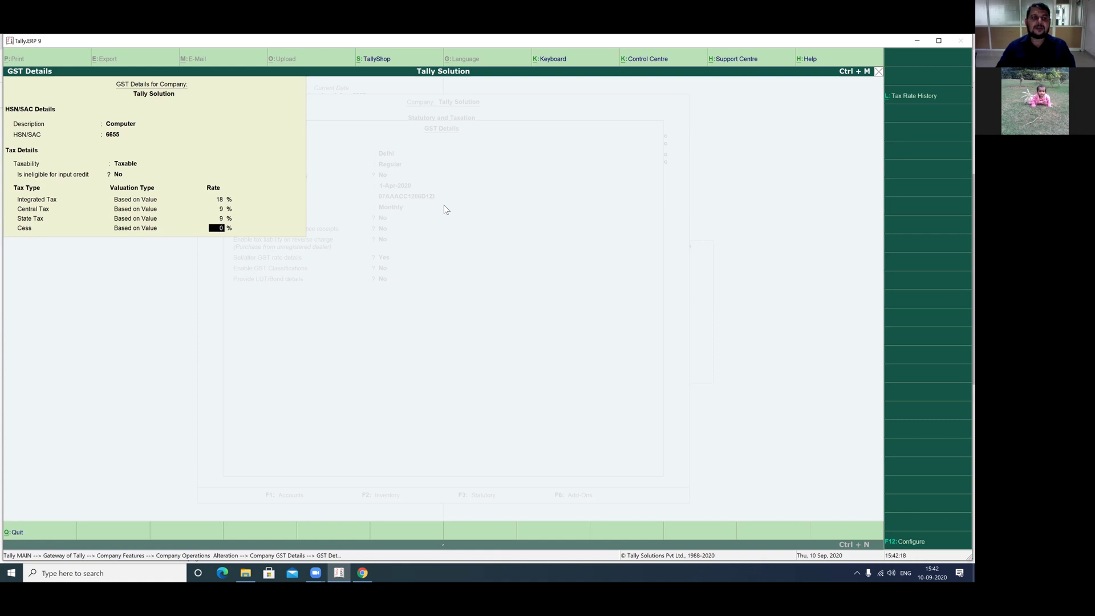
{"action": "key", "text": "Return"}
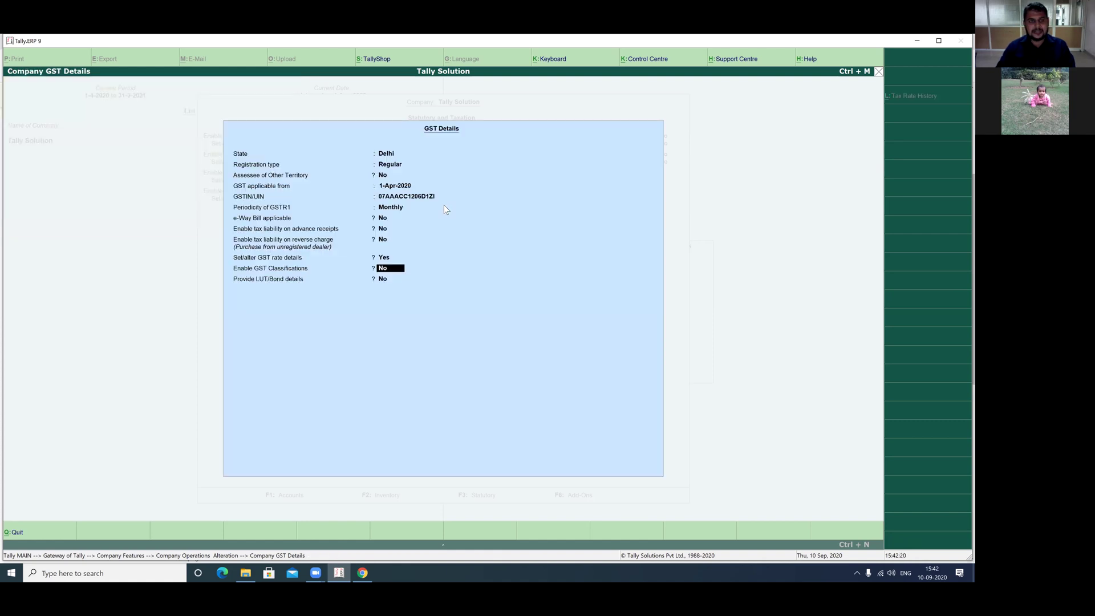
Keep GST Classifications and LUT/Bond details at No and accept the company's GST details
{"action": "key", "text": "Return"}
{"action": "key", "text": "Return"}
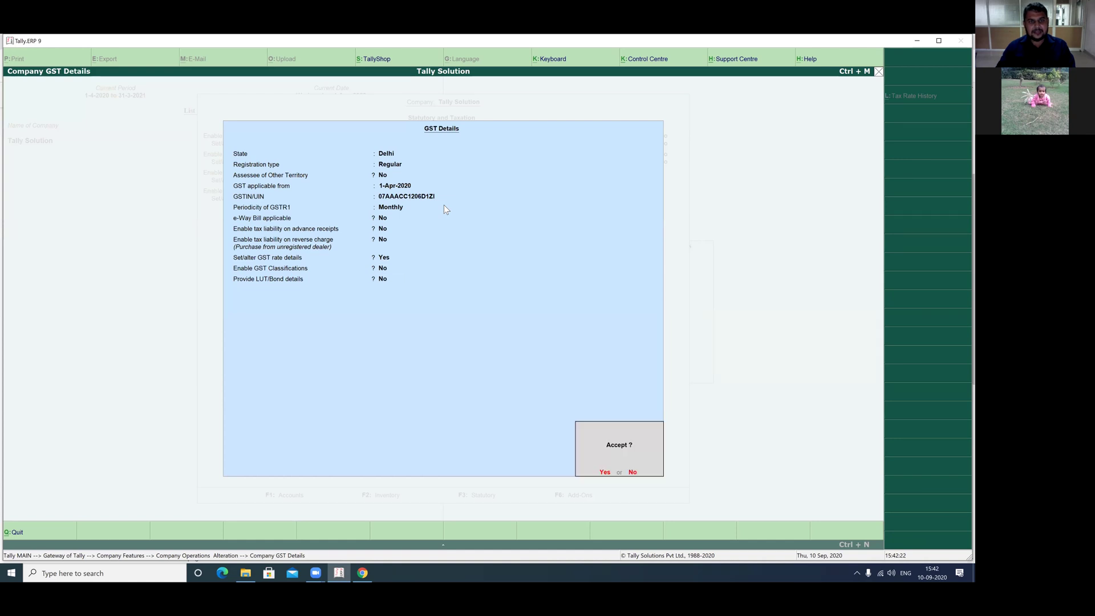
{"action": "key", "text": "Return"}
Accept the remaining Statutory and Taxation settings with VAT, excise, service tax, TDS and TCS at No, and return to the Gateway of Tally
{"action": "key", "text": "Return"}
{"action": "key", "text": "Return"}
{"action": "key", "text": "Return"}
{"action": "key", "text": "Return"}
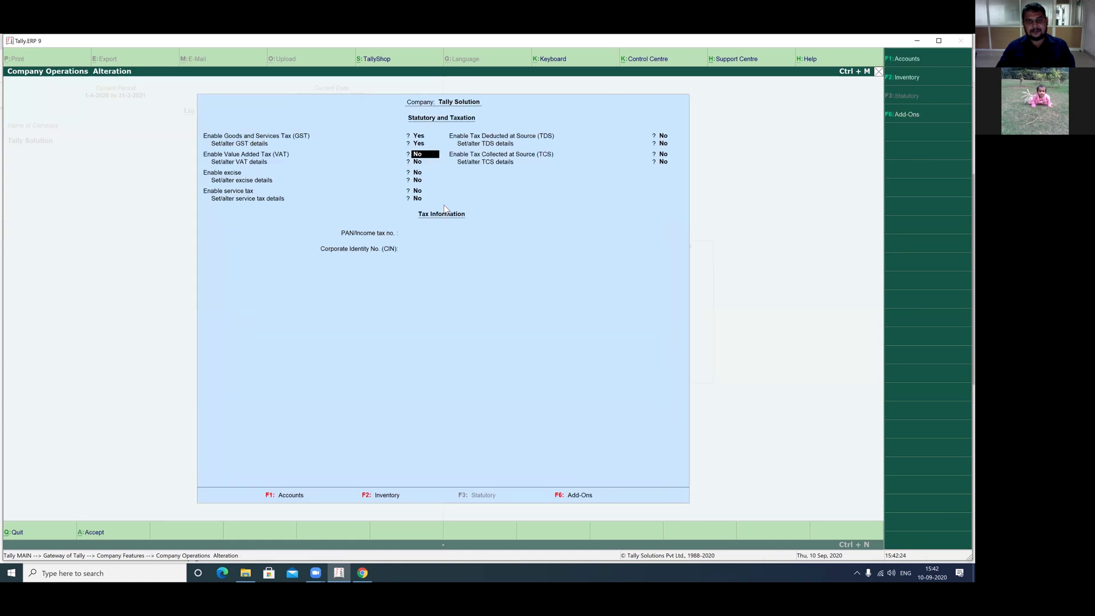
{"action": "key", "text": "Return"}
{"action": "key", "text": "Return"}
{"action": "key", "text": "Return"}
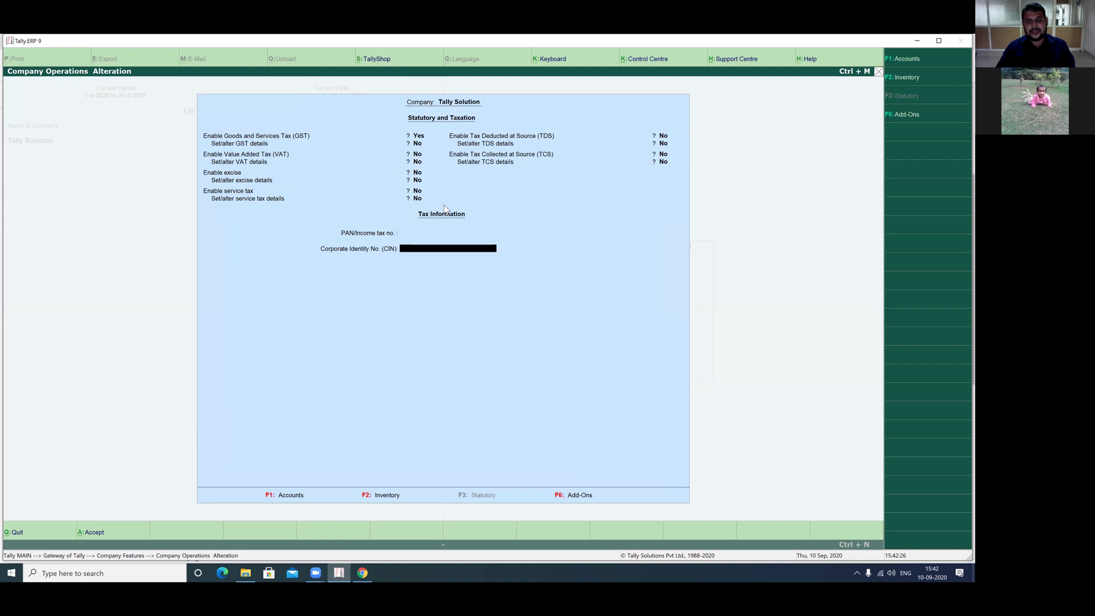
{"action": "key", "text": "Return"}
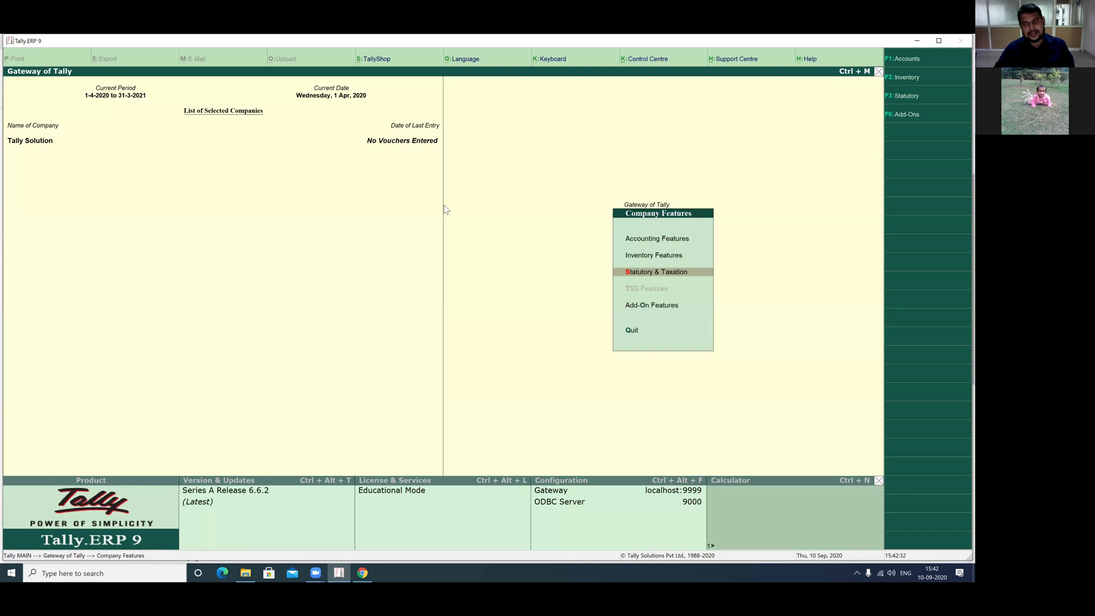
{"action": "key", "text": "Escape"}
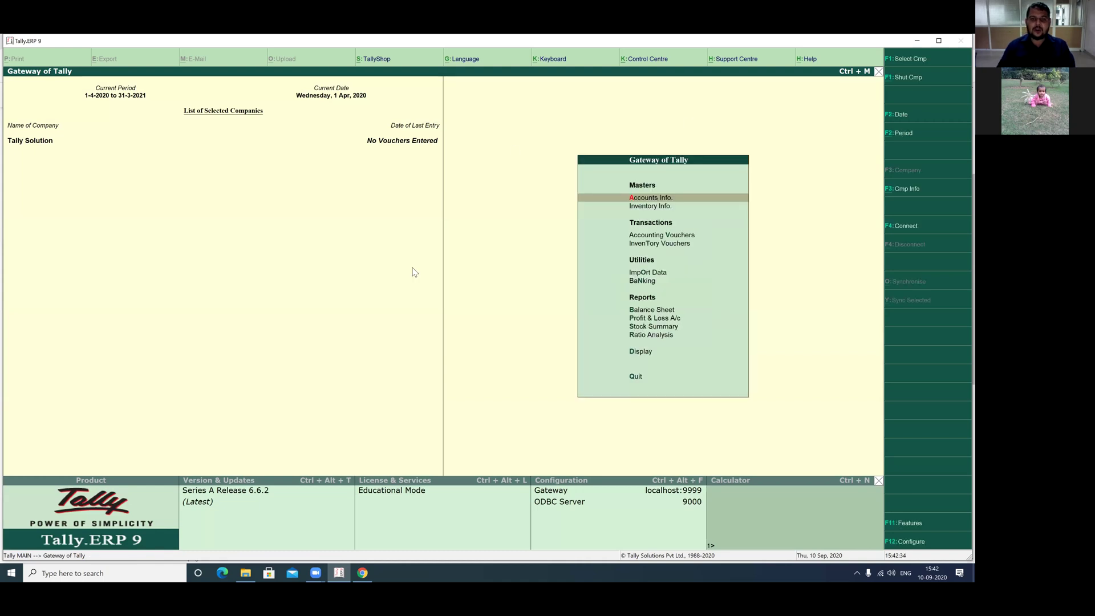